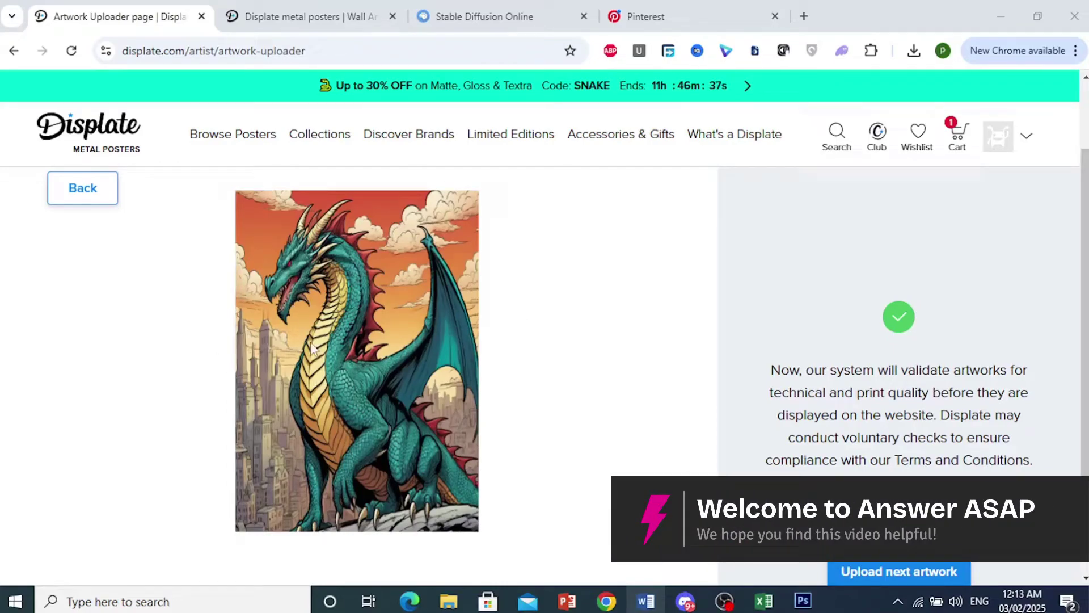
# Open a fresh Displate artwork uploader through Upload next artwork.
pyautogui.moveTo(814, 370); pyautogui.dragTo(981, 378)
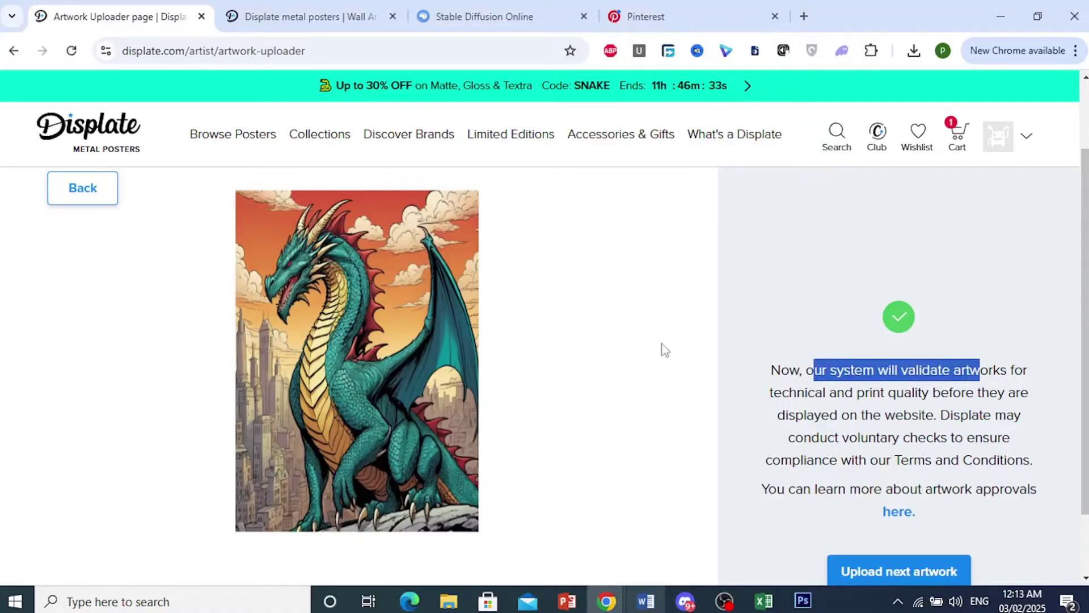
pyautogui.moveTo(1000, 134)
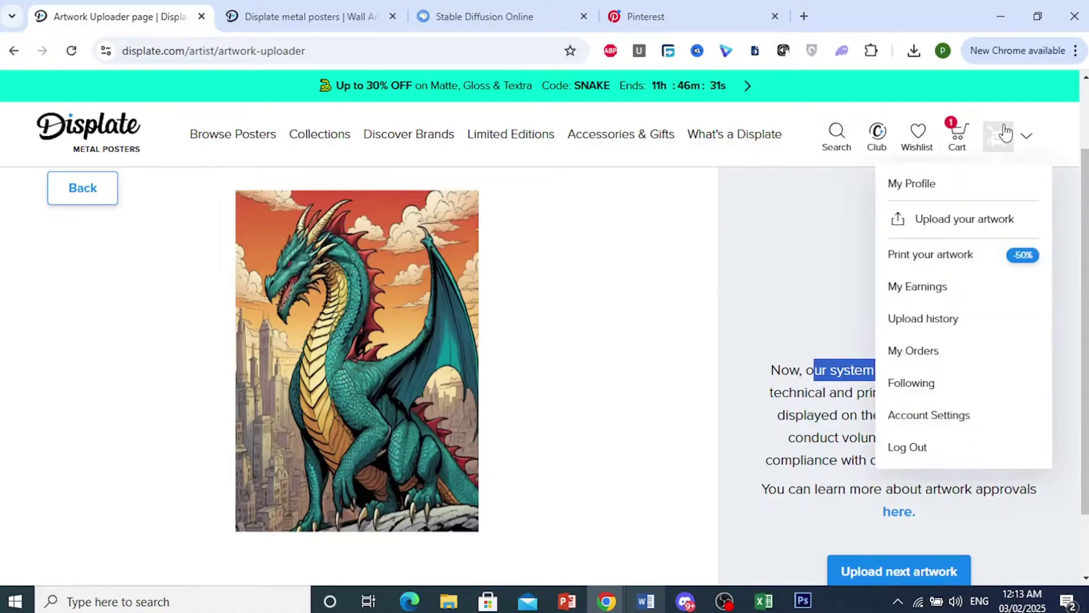
pyautogui.click(967, 224)
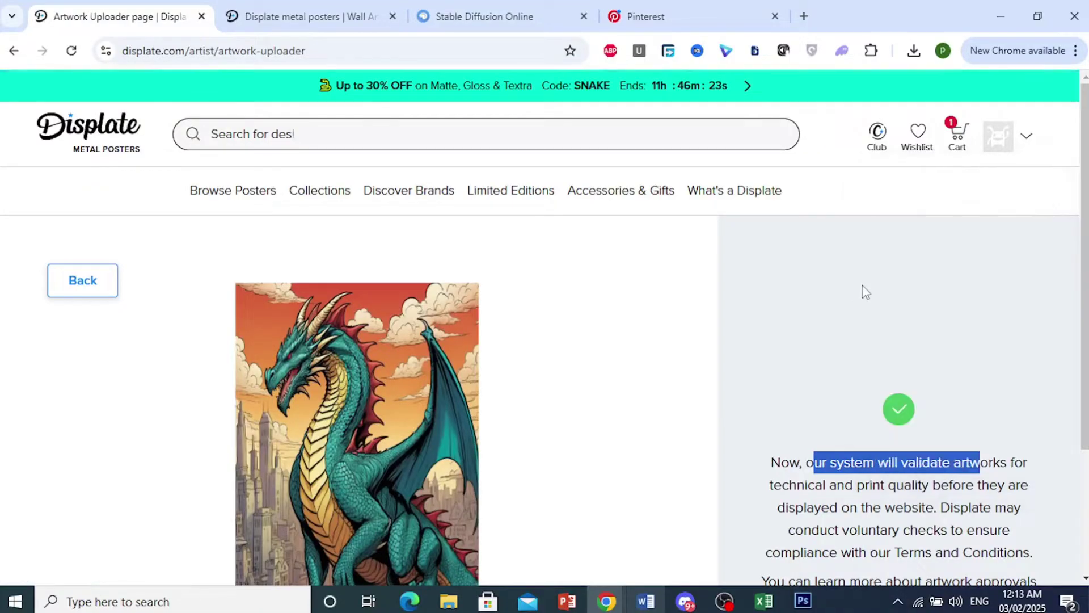
pyautogui.scroll(-1, 593, 311)
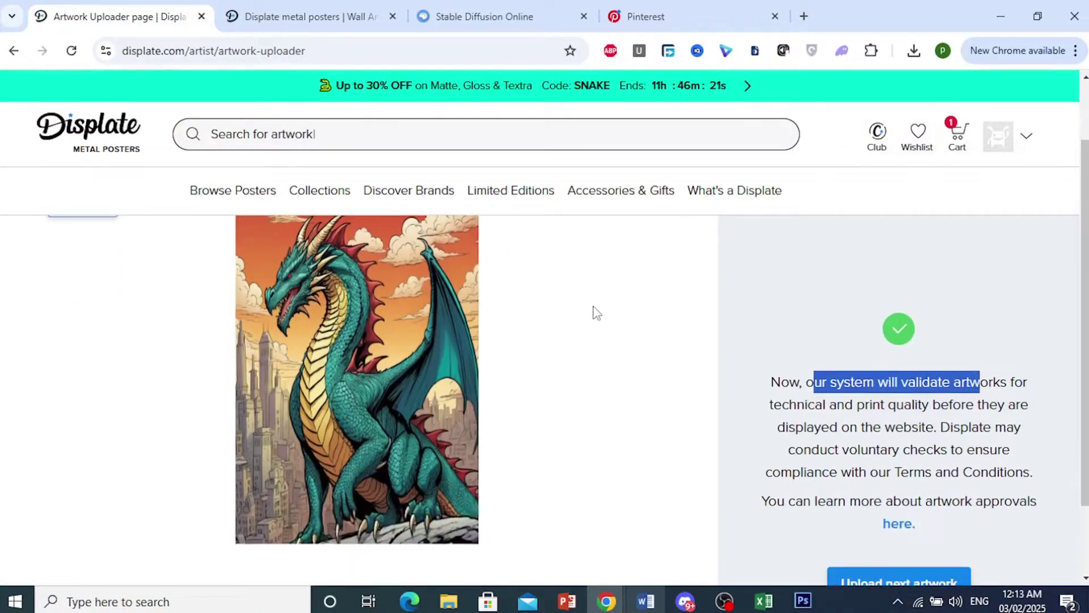
pyautogui.scroll(-2, 864, 493)
# Review the uploader's format and size requirements, then switch to the dragon artwork in Photoshop.
pyautogui.click(896, 493)
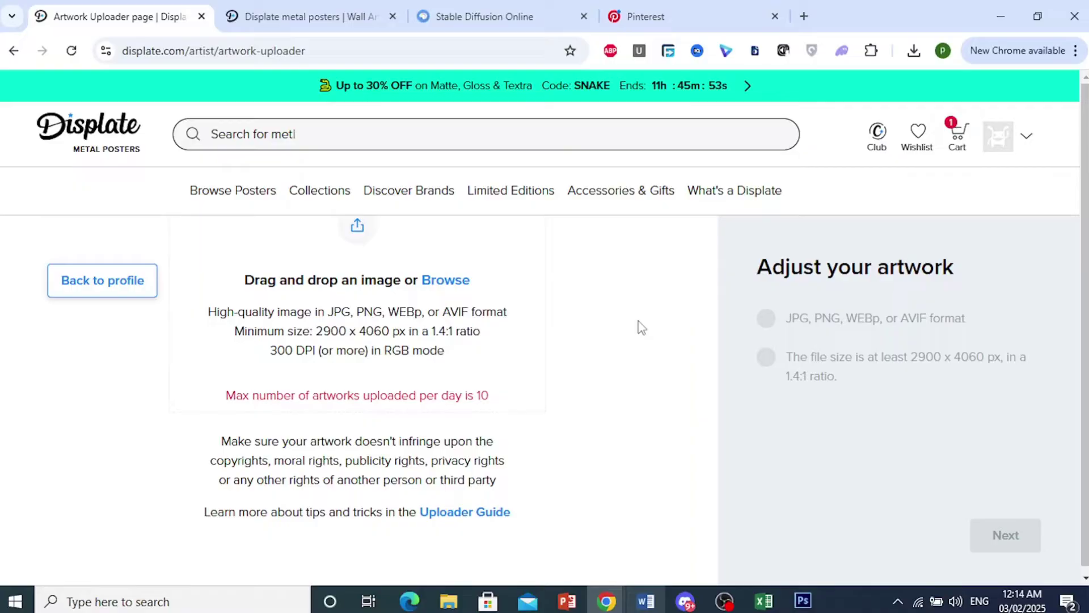
pyautogui.click(803, 601)
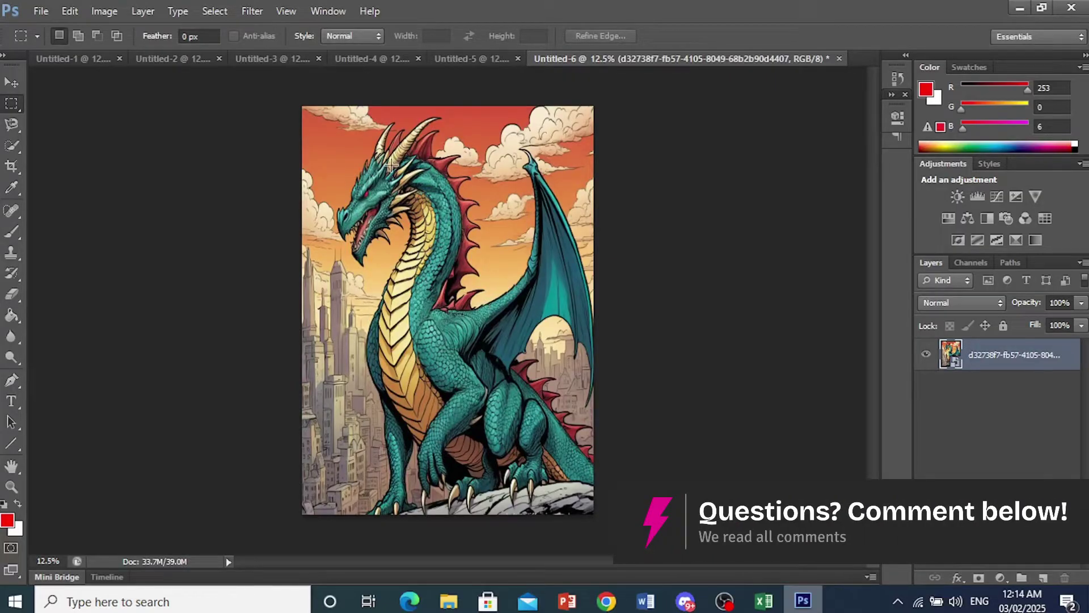
# Create a blank RGB document, Untitled-7, with width 2900 px and height 4060 px.
pyautogui.click(45, 9)
pyautogui.click(47, 33)
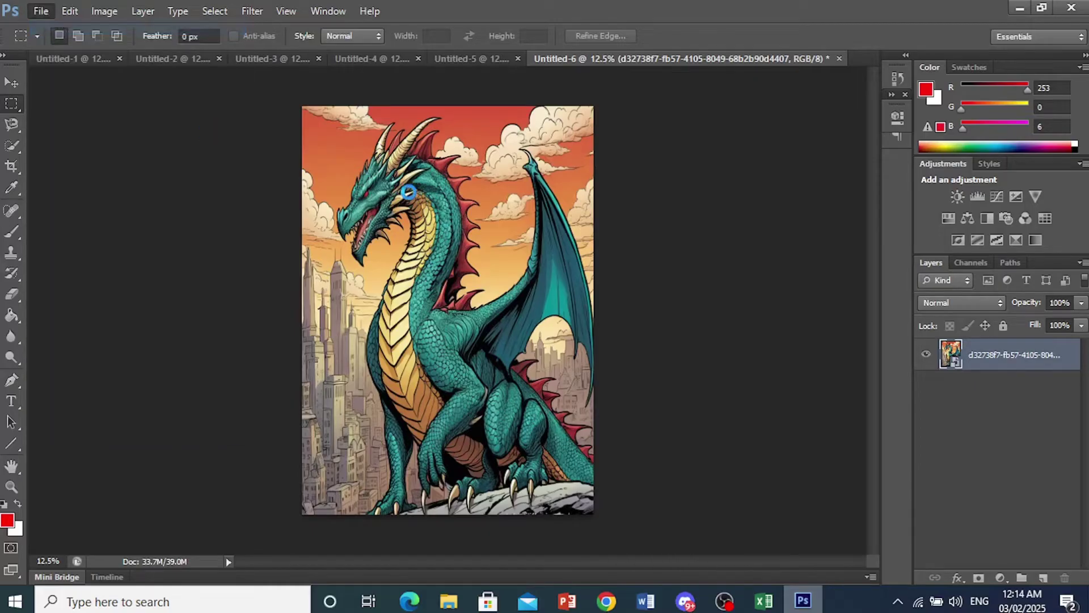
pyautogui.doubleClick(501, 210)
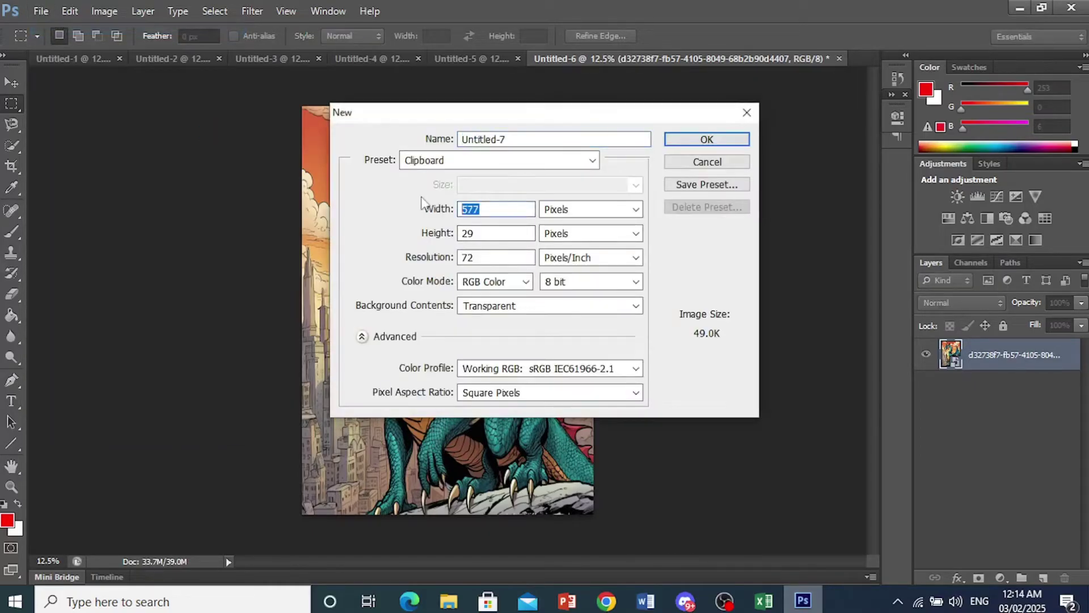
pyautogui.write('2900')
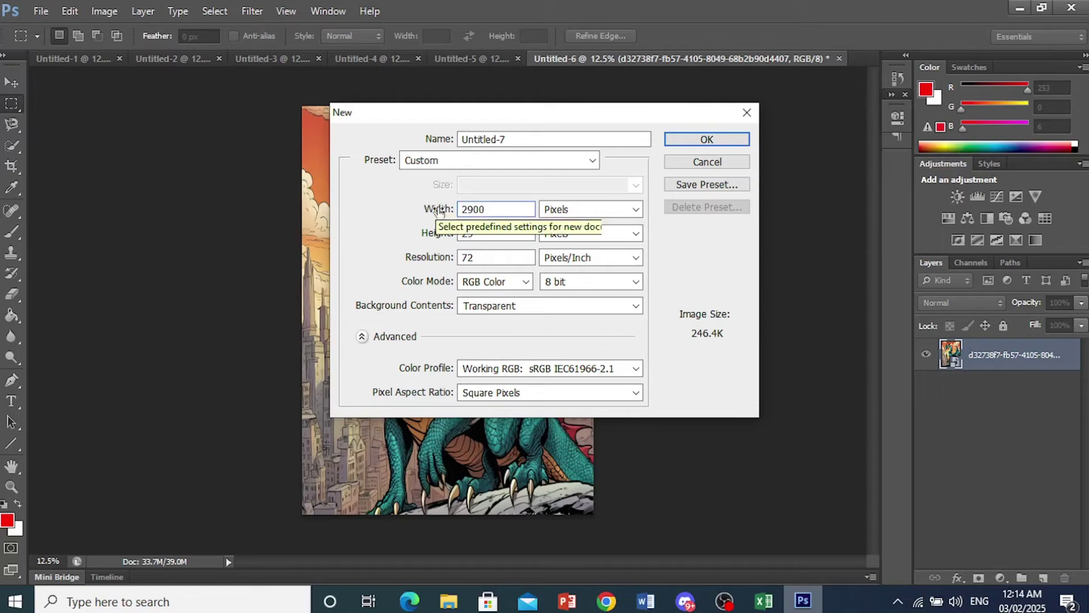
pyautogui.moveTo(505, 234); pyautogui.dragTo(455, 229)
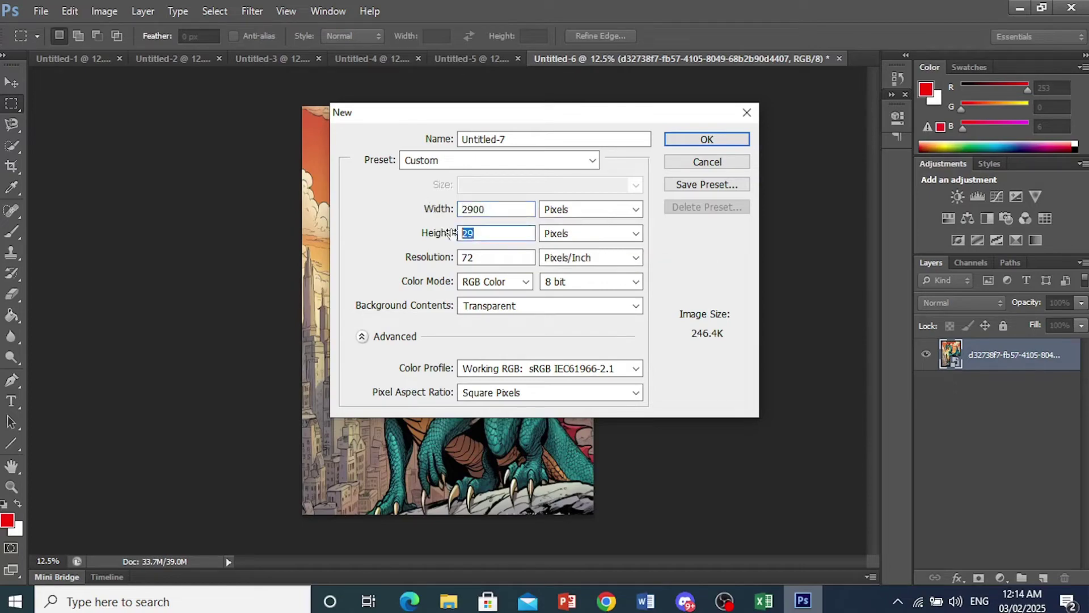
pyautogui.write('4060')
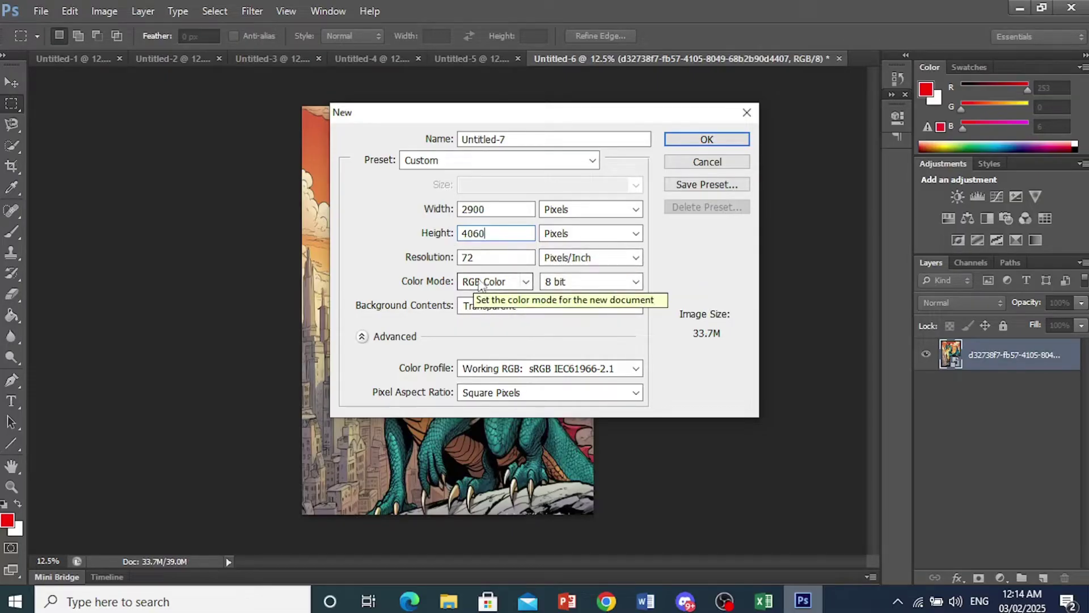
pyautogui.click(706, 138)
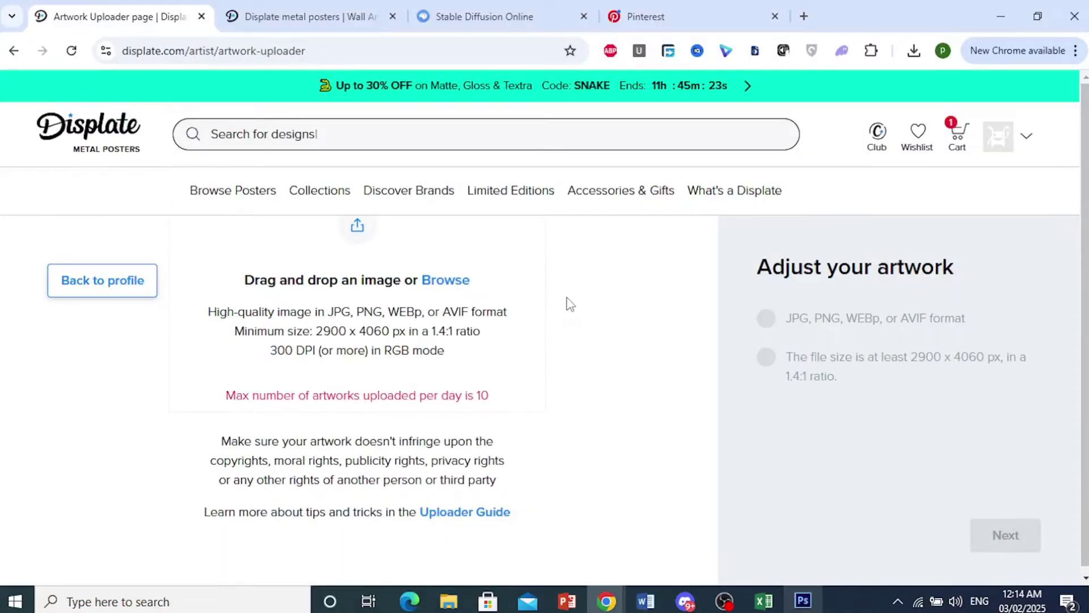
# Switch to the Stable Diffusion Online tab showing the dragon prompt.
pyautogui.click(538, 6)
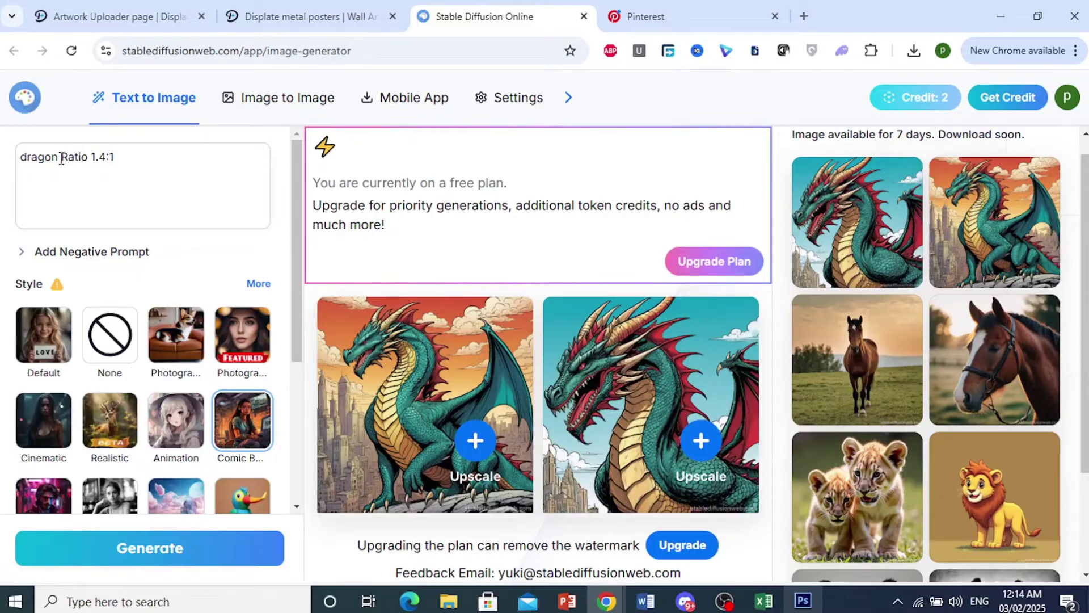
# Change the prompt word from dragon to puppy, keeping Ratio 1.4:1.
pyautogui.moveTo(60, 158); pyautogui.dragTo(2, 175)
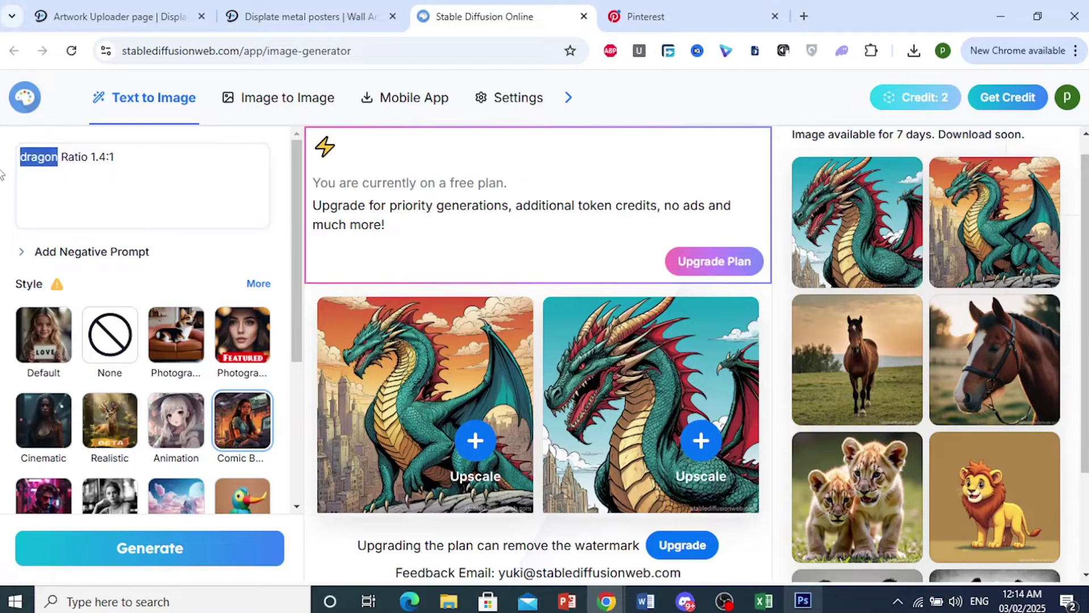
pyautogui.write('c')
pyautogui.press('BackSpace')
pyautogui.write('d')
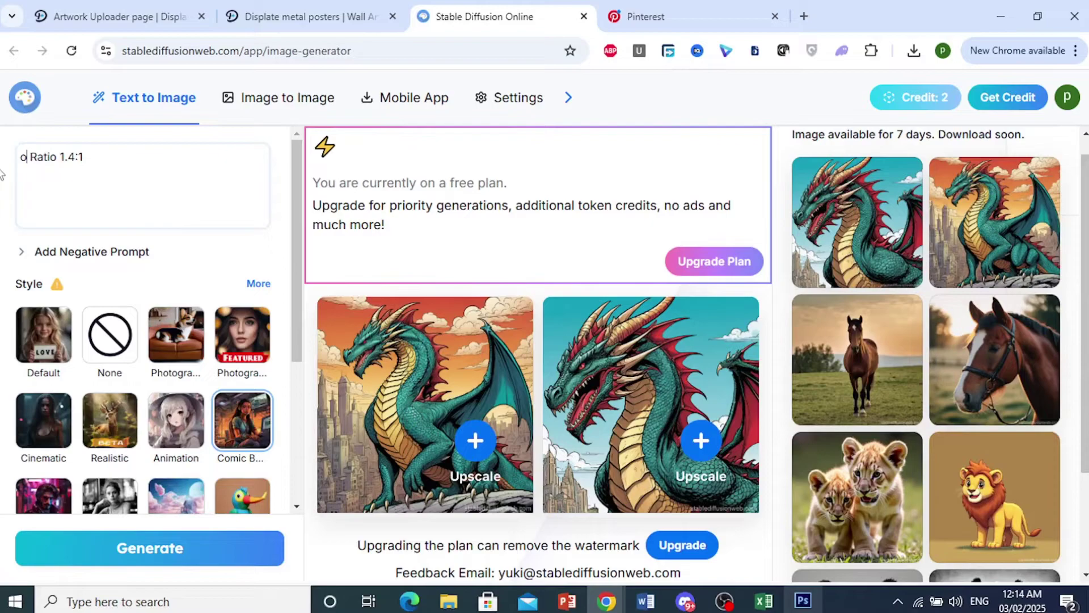
pyautogui.press('BackSpace')
pyautogui.write('puppy')
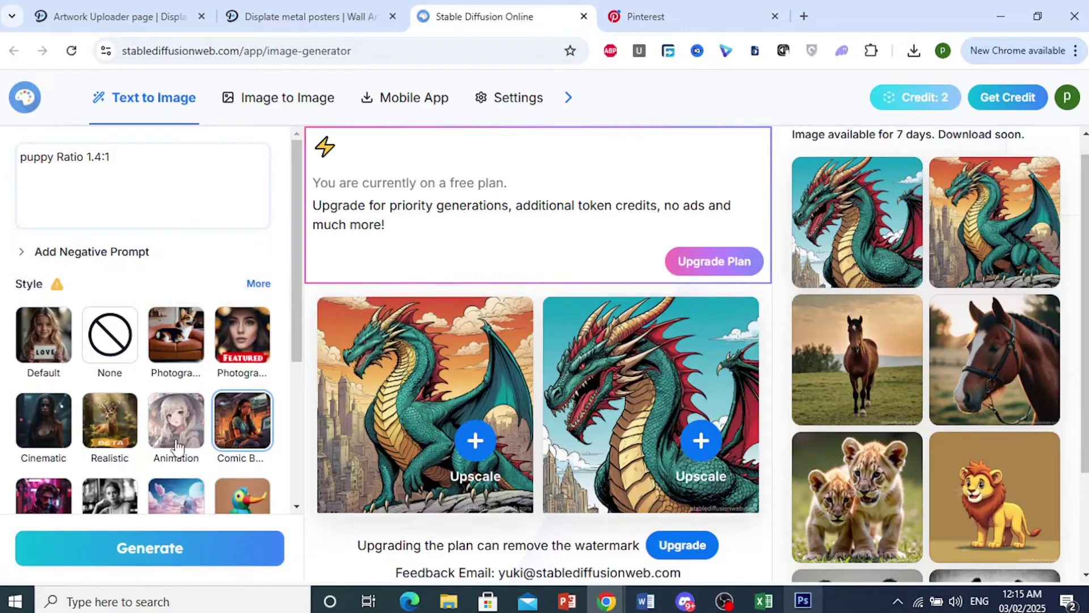
pyautogui.scroll(-2, 174, 446)
pyautogui.scroll(-1, 97, 396)
pyautogui.scroll(1, 99, 396)
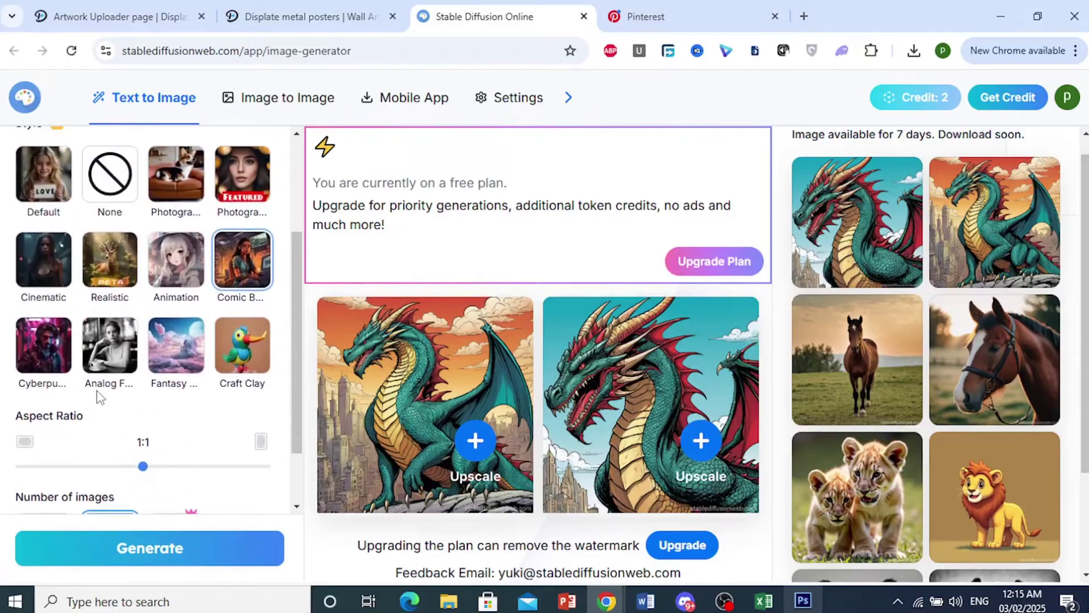
pyautogui.scroll(-1, 97, 396)
# Generate one Realistic-style image from the puppy prompt.
pyautogui.click(49, 447)
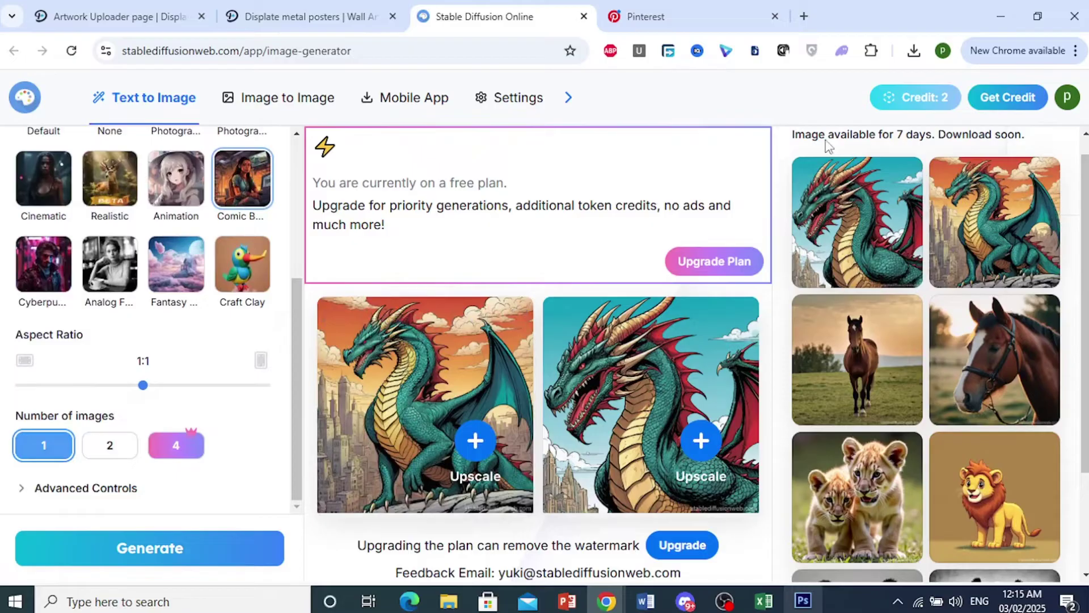
pyautogui.scroll(2, 198, 341)
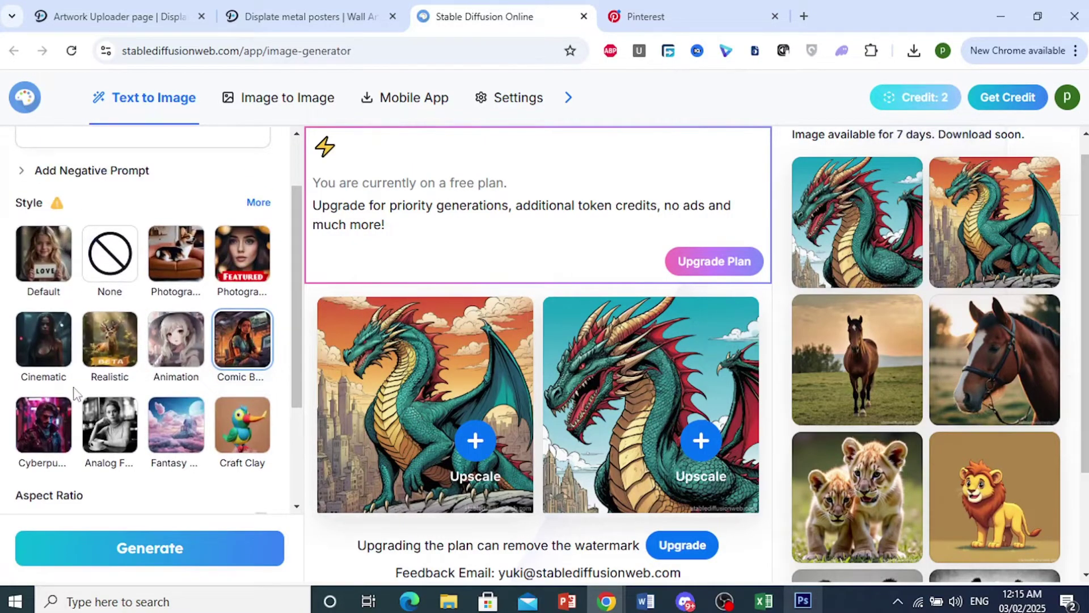
pyautogui.click(110, 339)
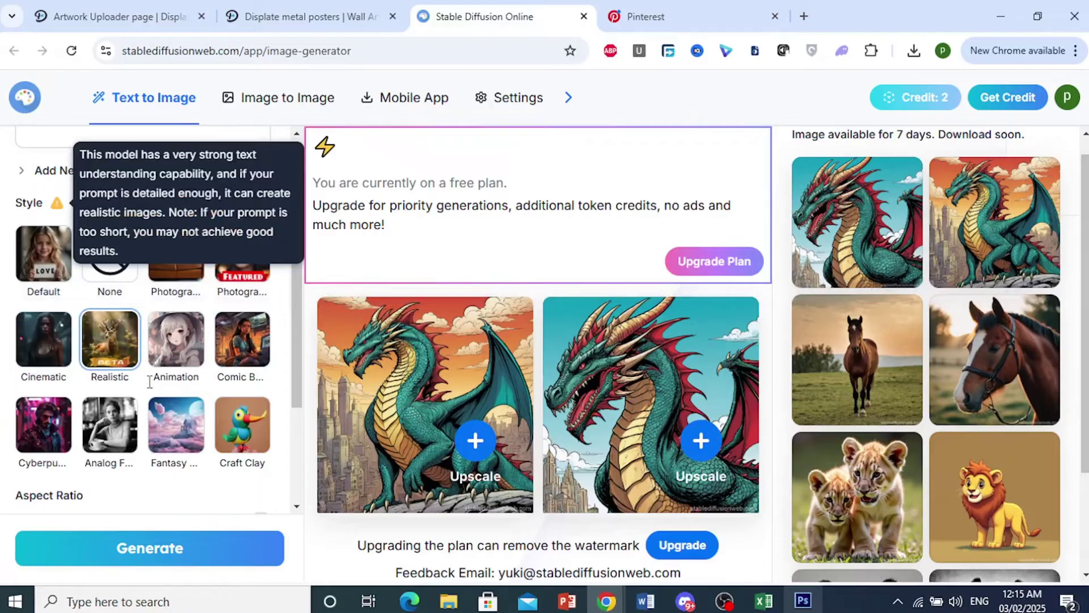
pyautogui.click(183, 550)
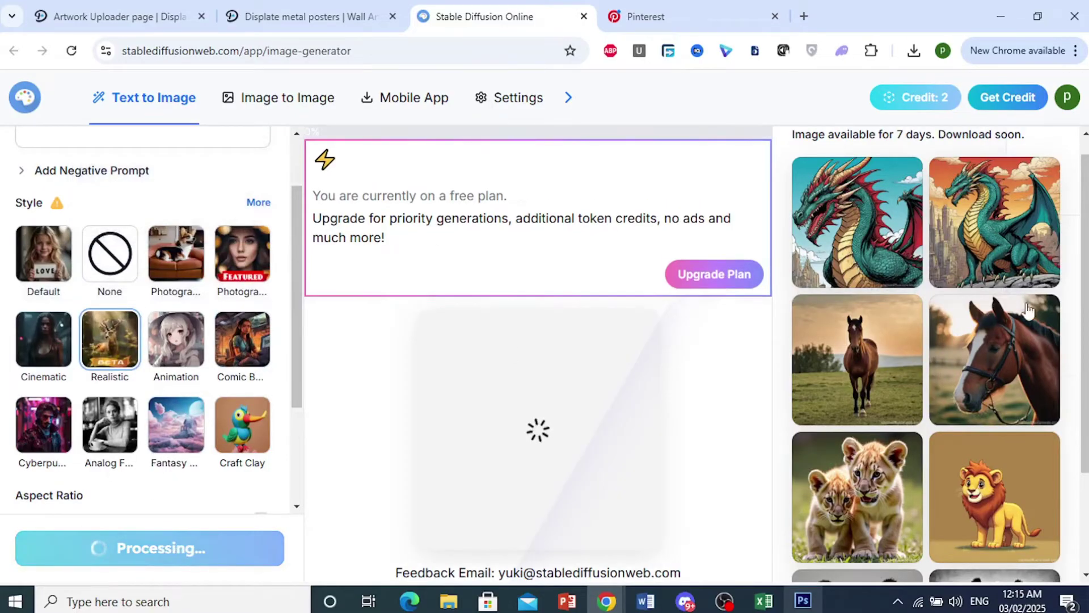
pyautogui.scroll(-2, 944, 341)
pyautogui.scroll(3, 937, 443)
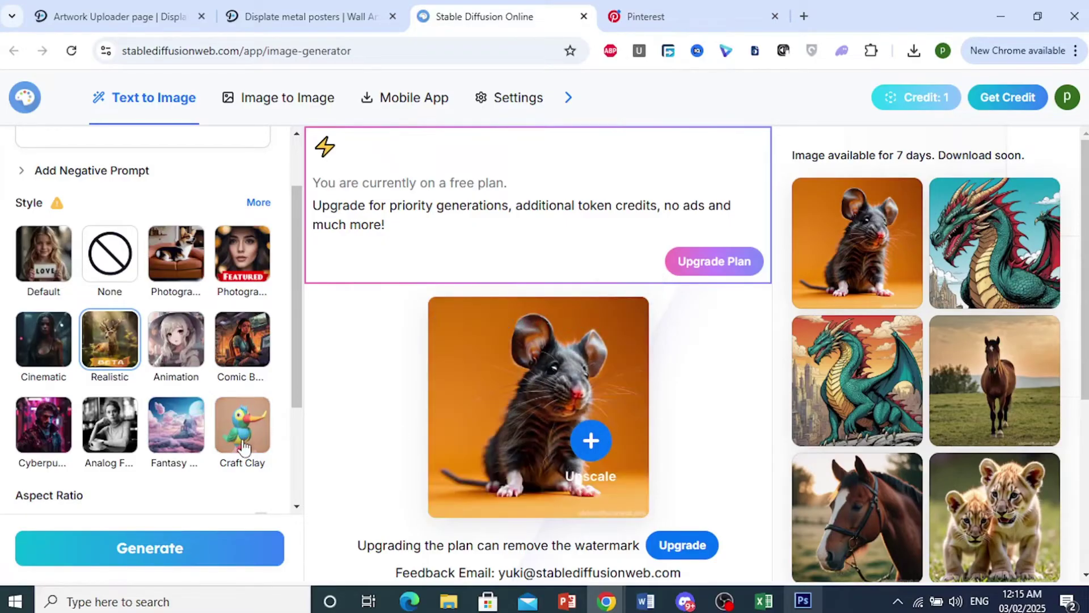
pyautogui.scroll(2, 213, 383)
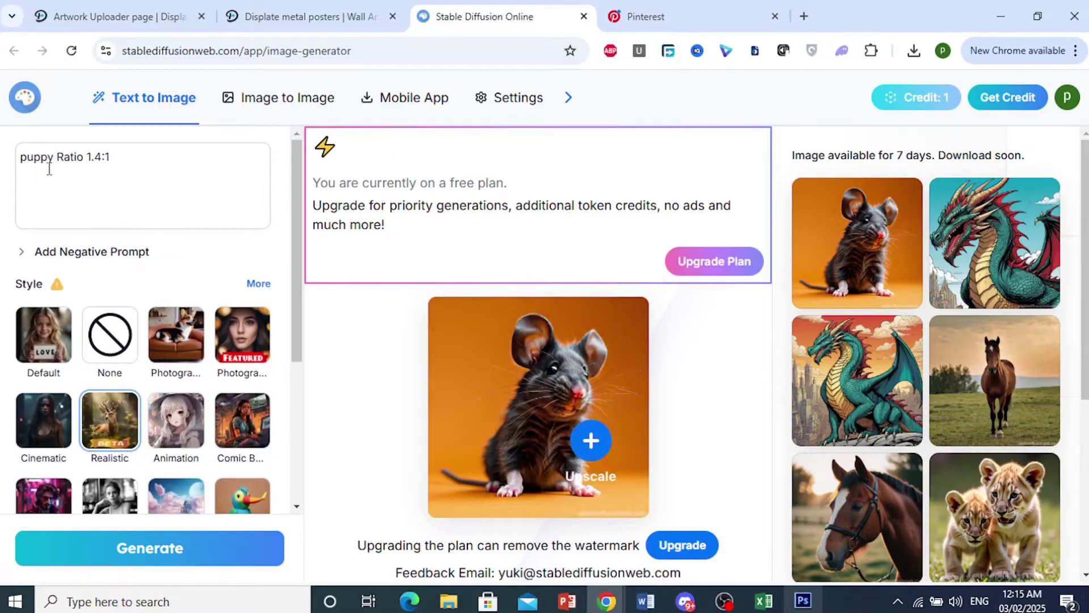
# Rewrite the prompt as a cute dog at ratio 1.4:1 and generate it.
pyautogui.moveTo(52, 160); pyautogui.dragTo(18, 162)
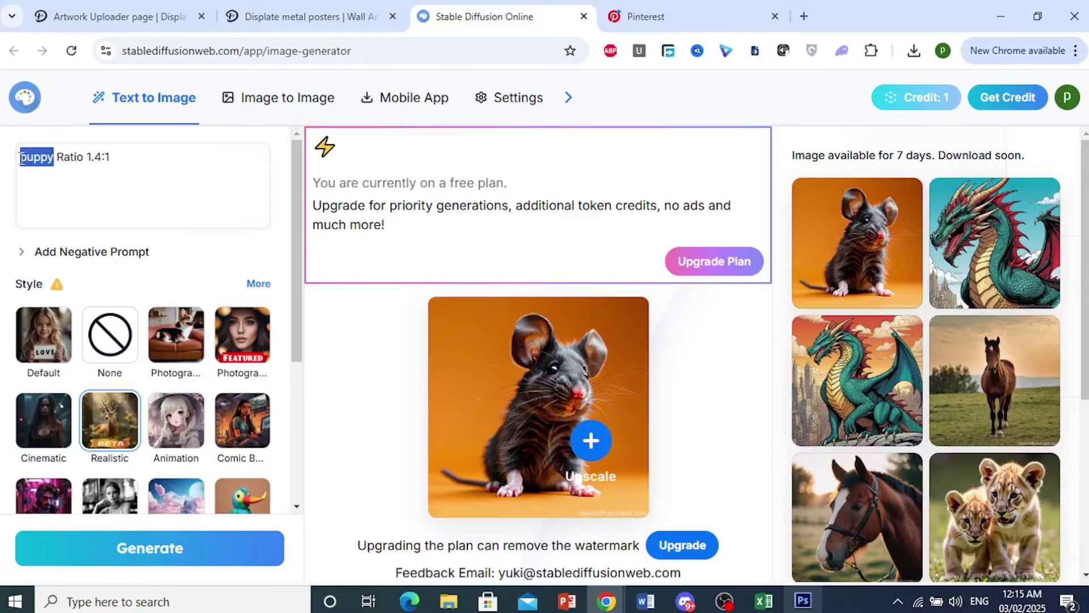
pyautogui.click(20, 157)
pyautogui.write('cut')
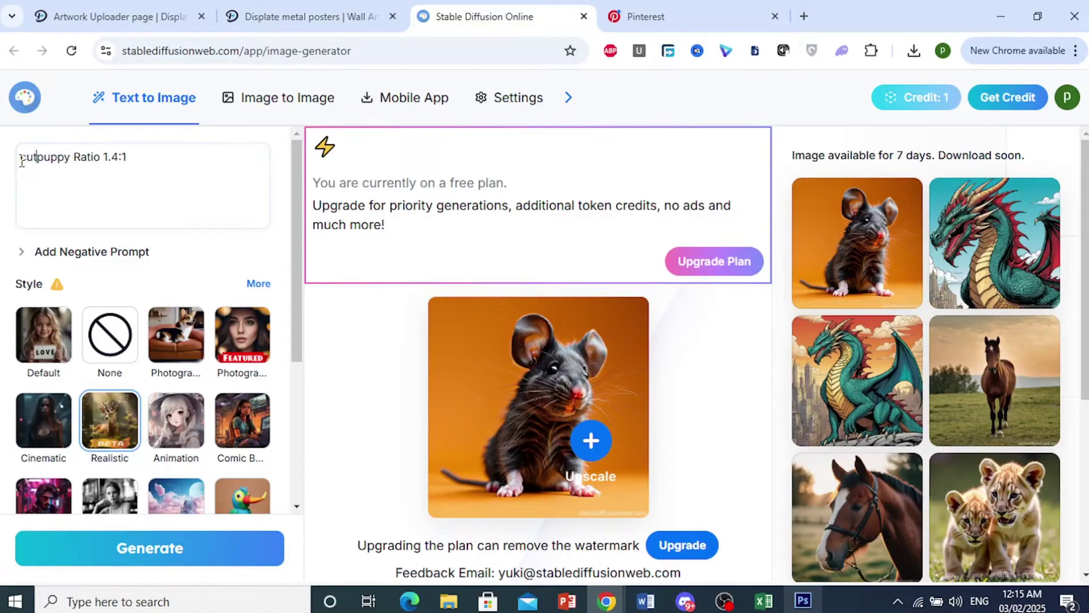
pyautogui.write('e')
pyautogui.click(207, 552)
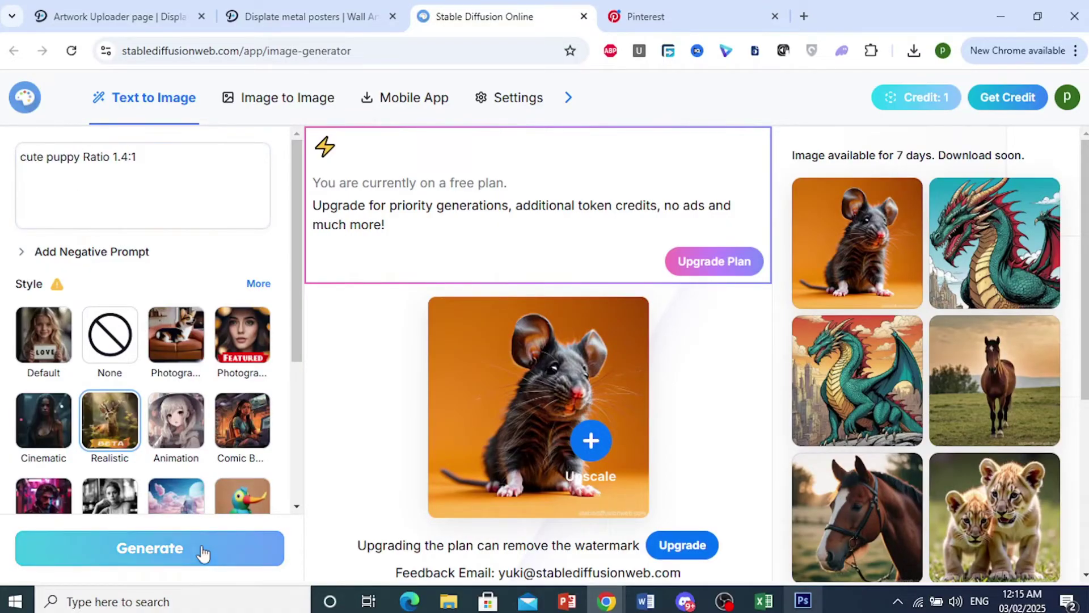
pyautogui.click(863, 607)
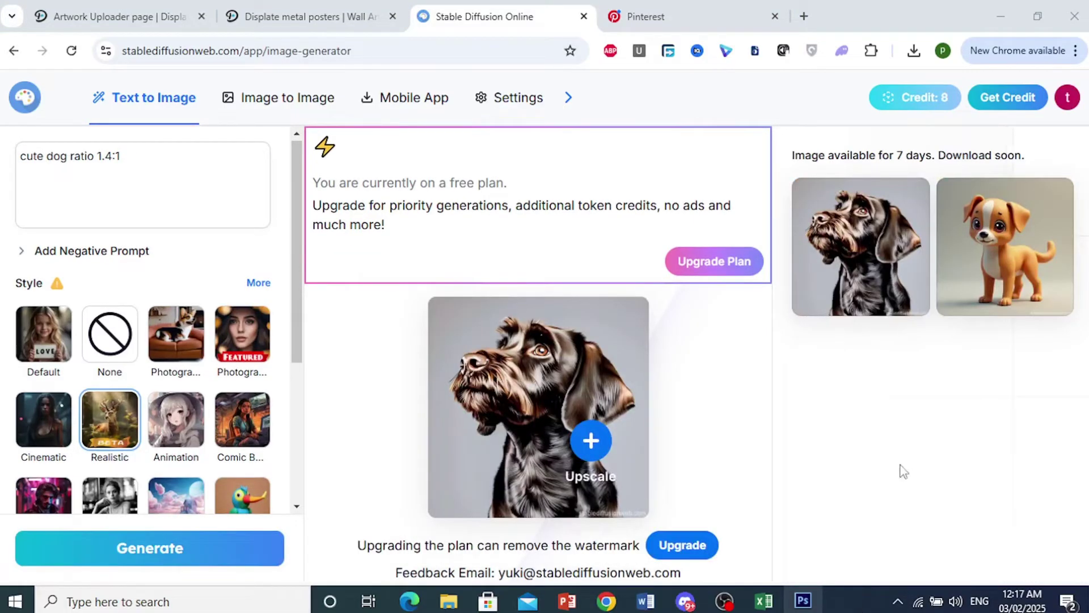
pyautogui.moveTo(538, 407)
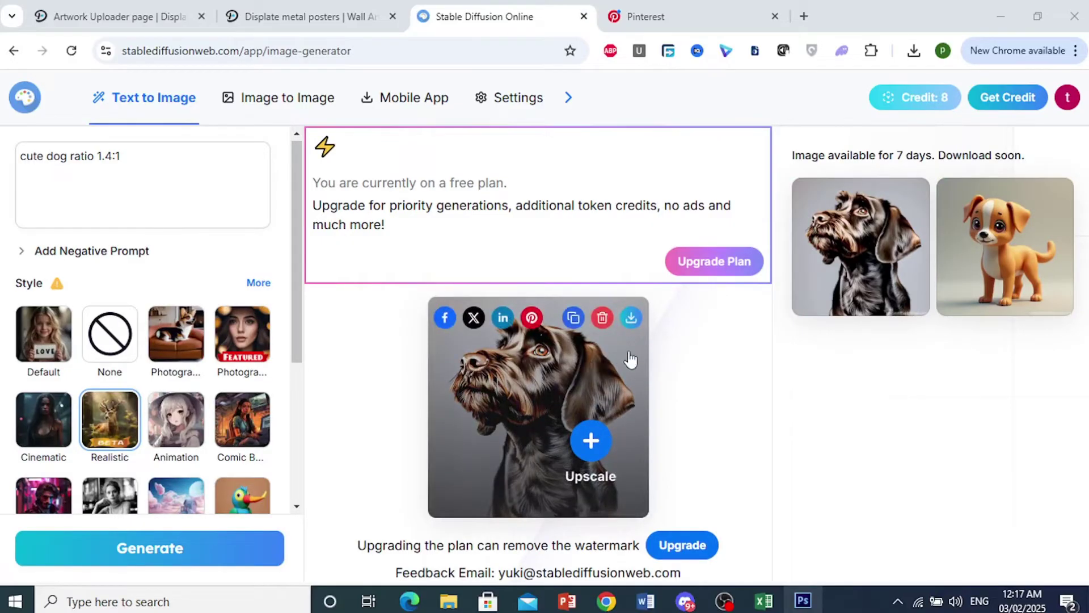
# Download the dog portrait and drag it from recent downloads into Photoshop.
pyautogui.click(631, 320)
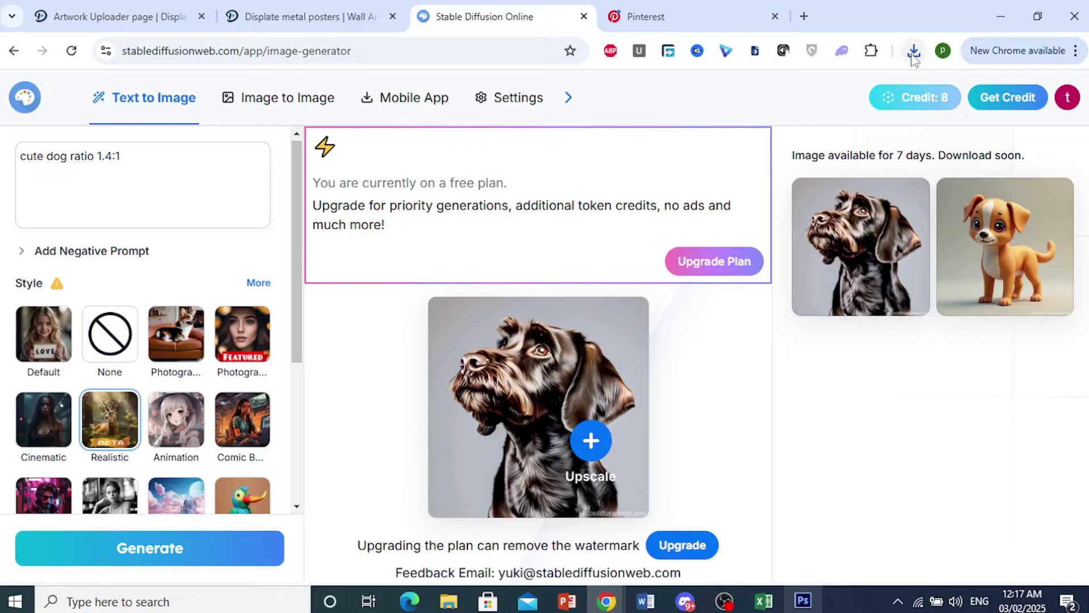
pyautogui.click(913, 51)
pyautogui.moveTo(767, 123)
pyautogui.mouseDown()
pyautogui.moveTo(811, 599)
pyautogui.moveTo(467, 198)
pyautogui.mouseUp()
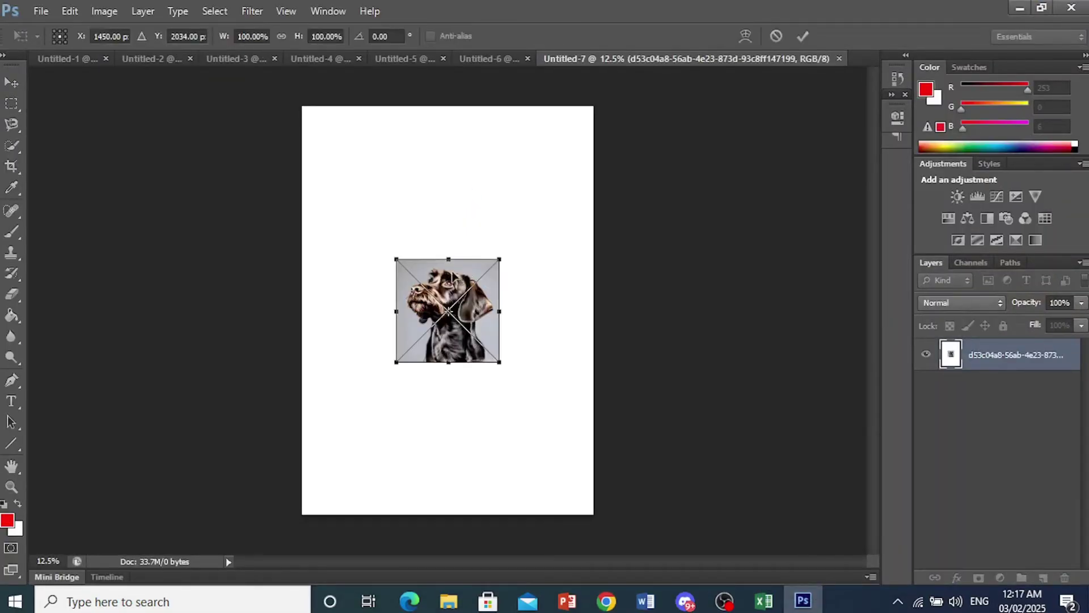
# Move the dog image to the top-left and scale it to fill the 2900 × 4060 px canvas.
pyautogui.moveTo(448, 289)
pyautogui.mouseDown()
pyautogui.moveTo(332, 144)
pyautogui.moveTo(365, 129)
pyautogui.mouseUp()
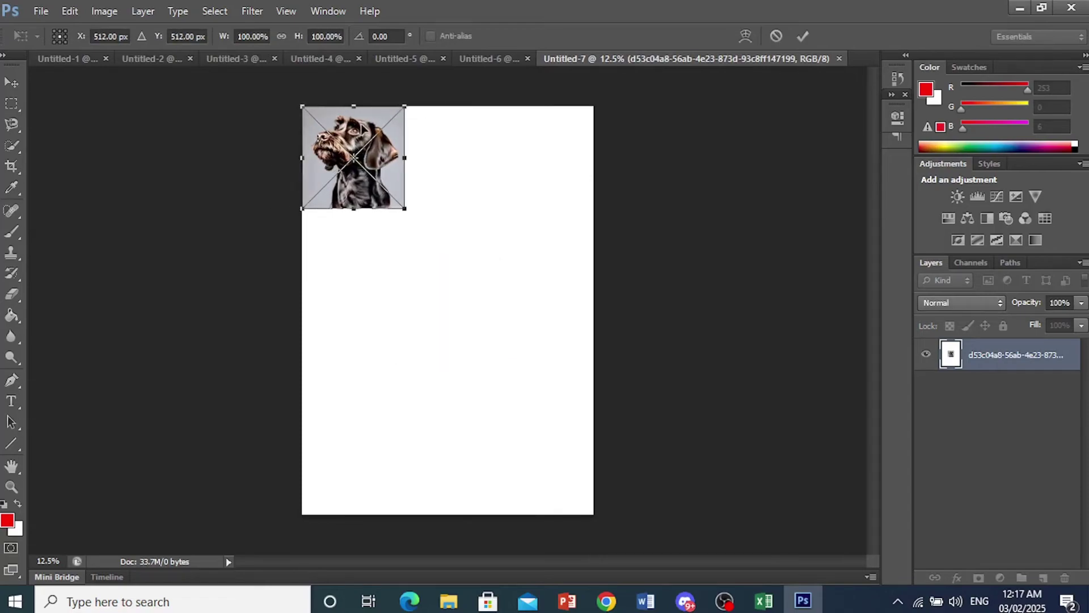
pyautogui.moveTo(597, 368); pyautogui.dragTo(597, 368)
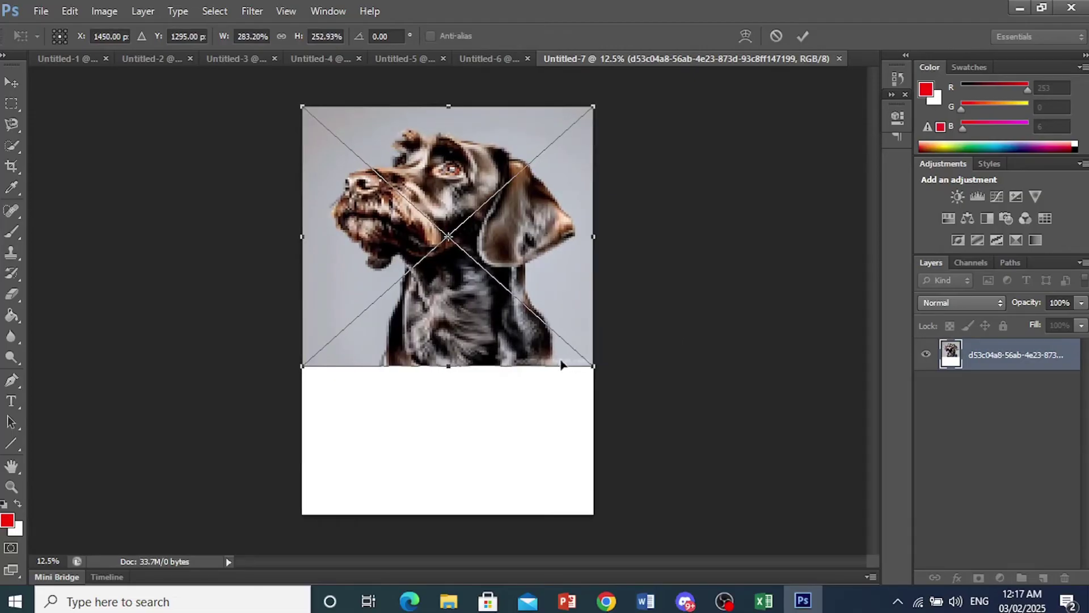
pyautogui.moveTo(488, 529); pyautogui.dragTo(483, 531)
pyautogui.click(802, 37)
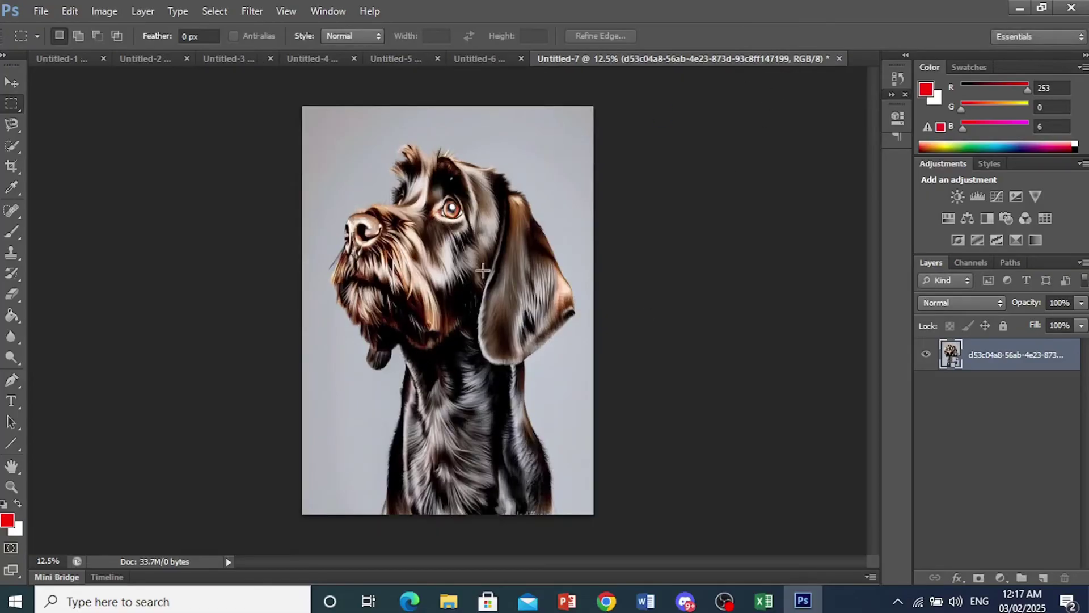
# Save the portrait as doggo.png in PNG format, accepting the compression options.
pyautogui.click(41, 11)
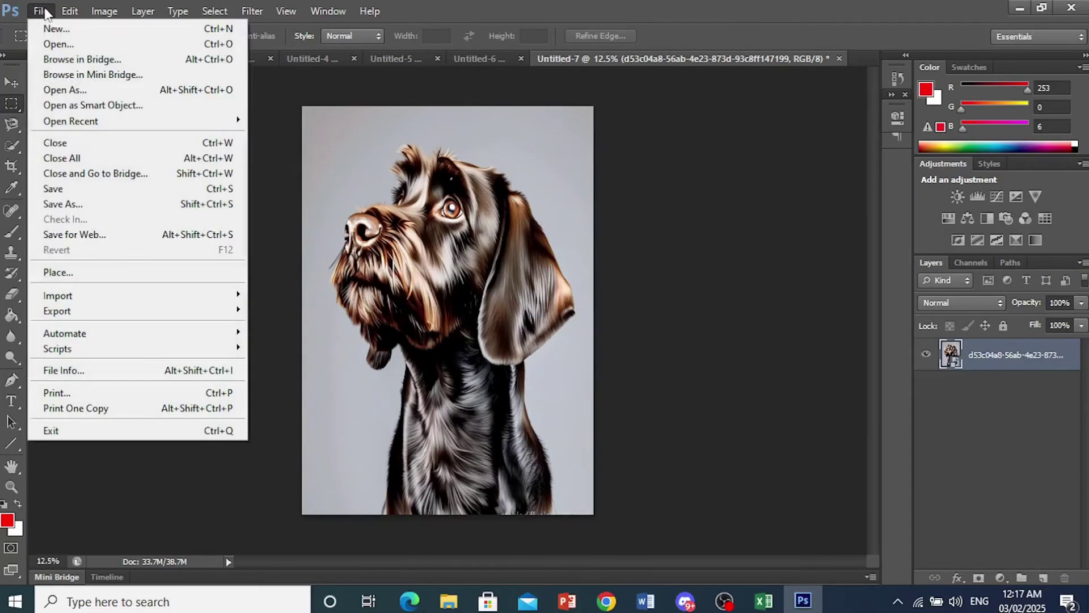
pyautogui.click(73, 201)
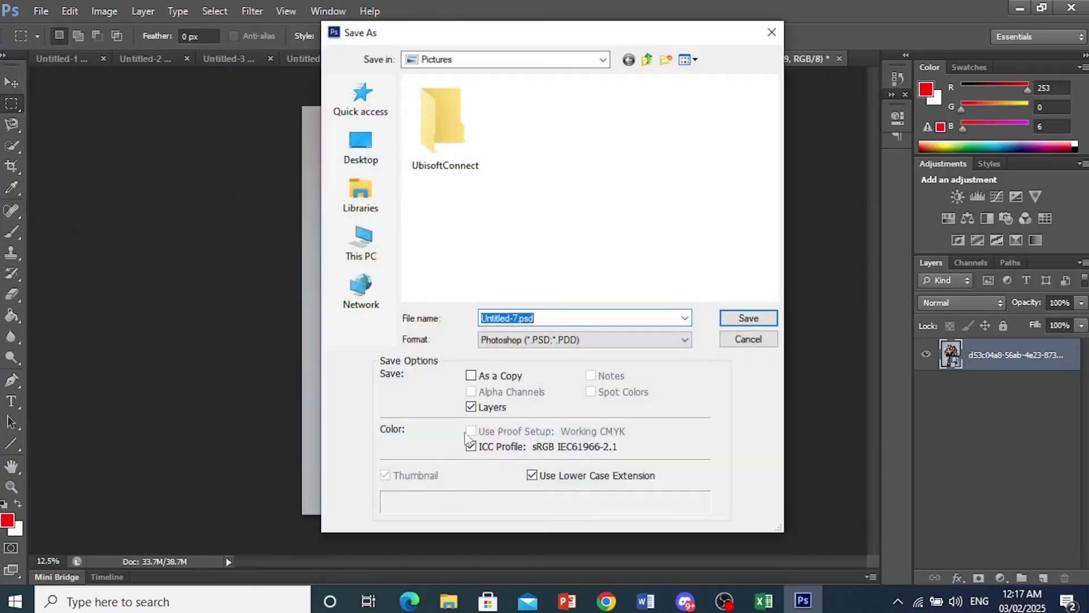
pyautogui.click(503, 340)
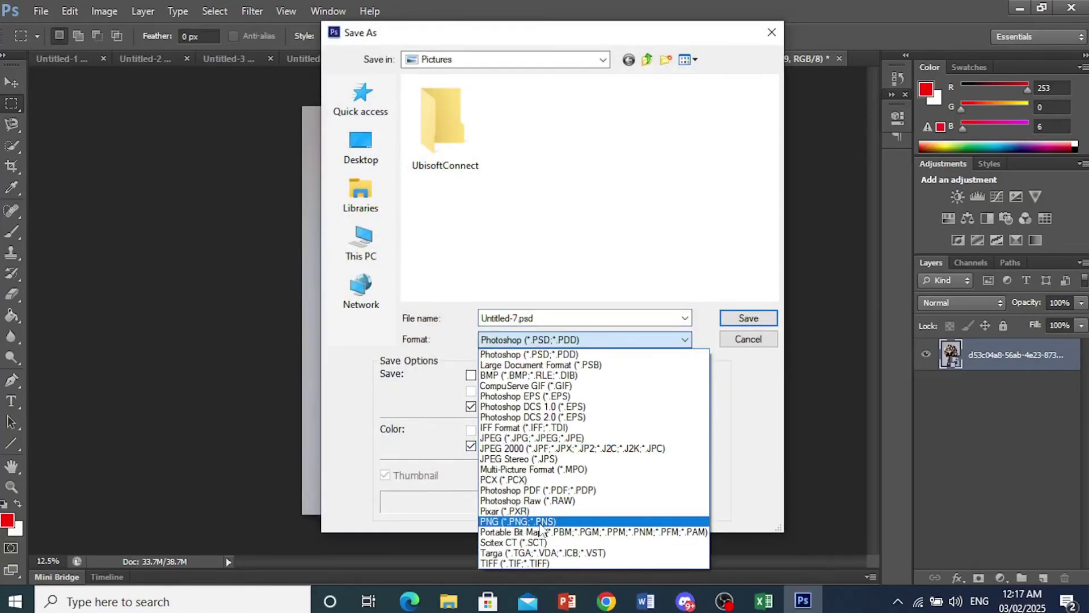
pyautogui.click(542, 521)
pyautogui.click(508, 319)
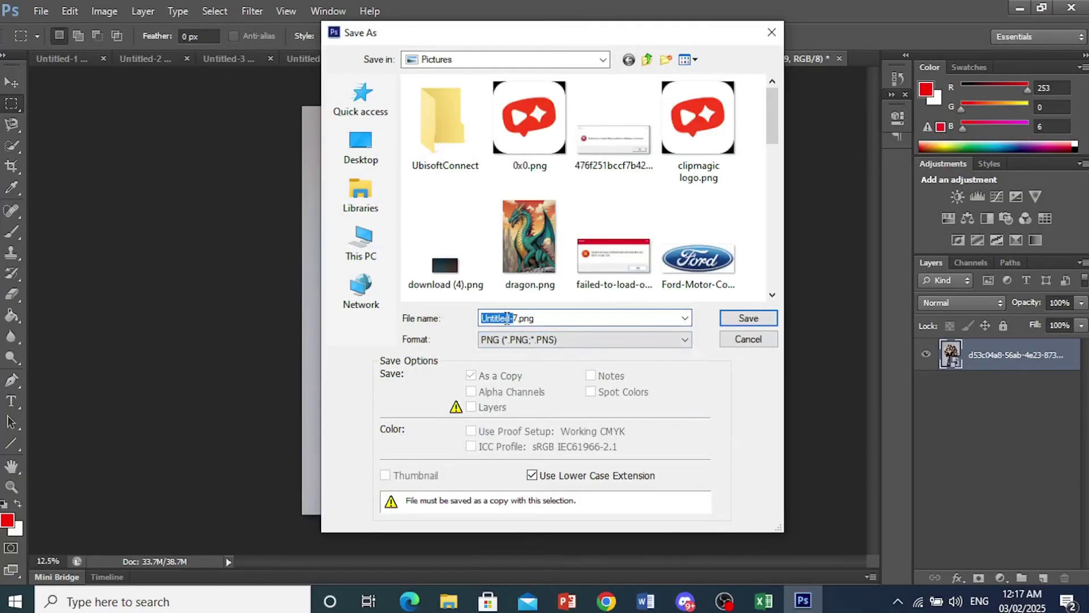
pyautogui.write('doggo')
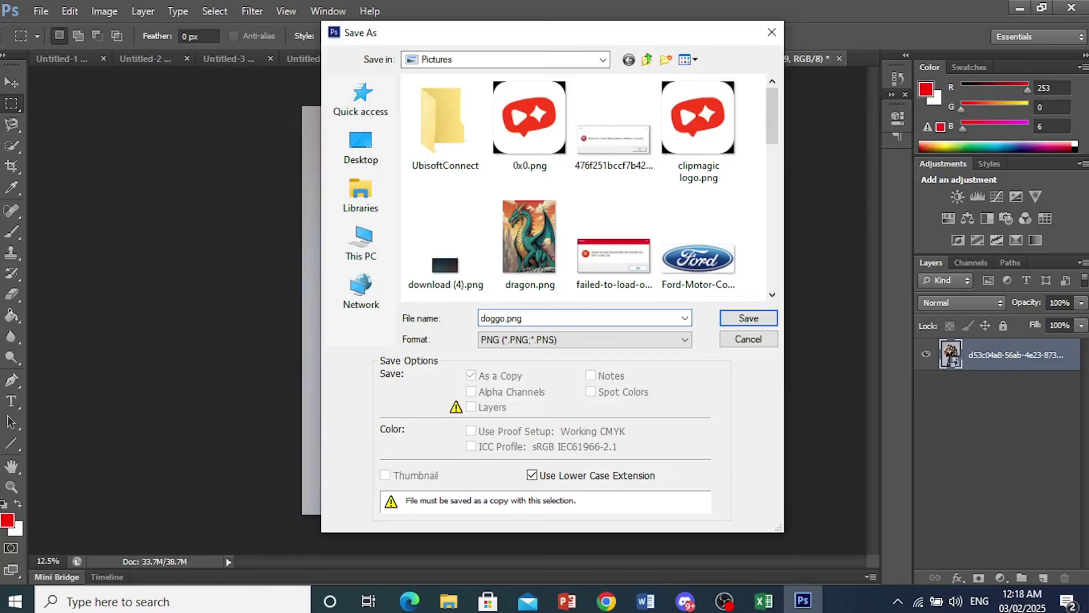
pyautogui.click(736, 319)
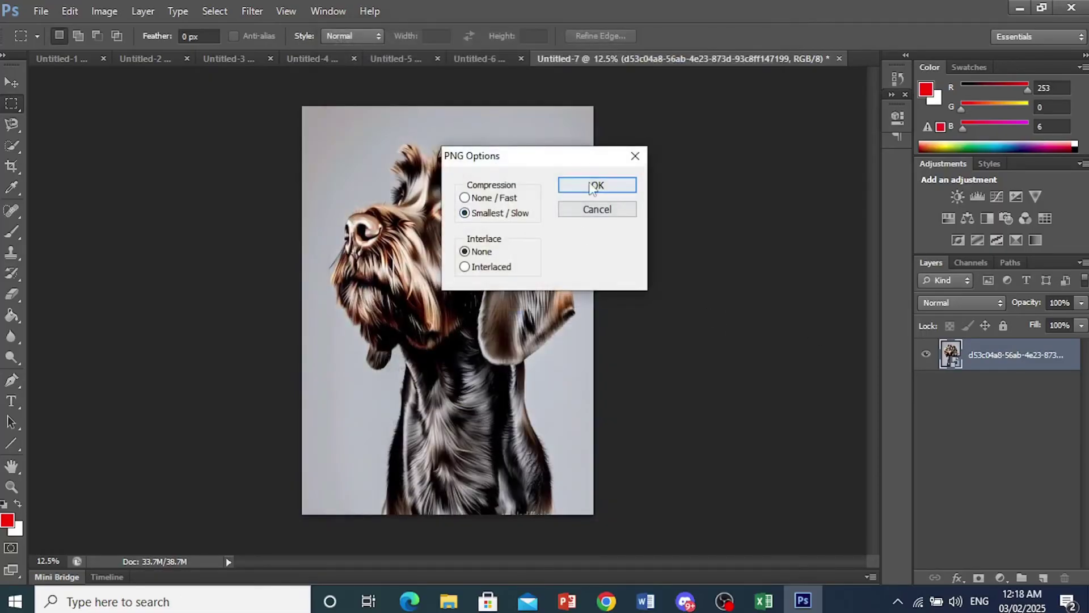
pyautogui.click(570, 184)
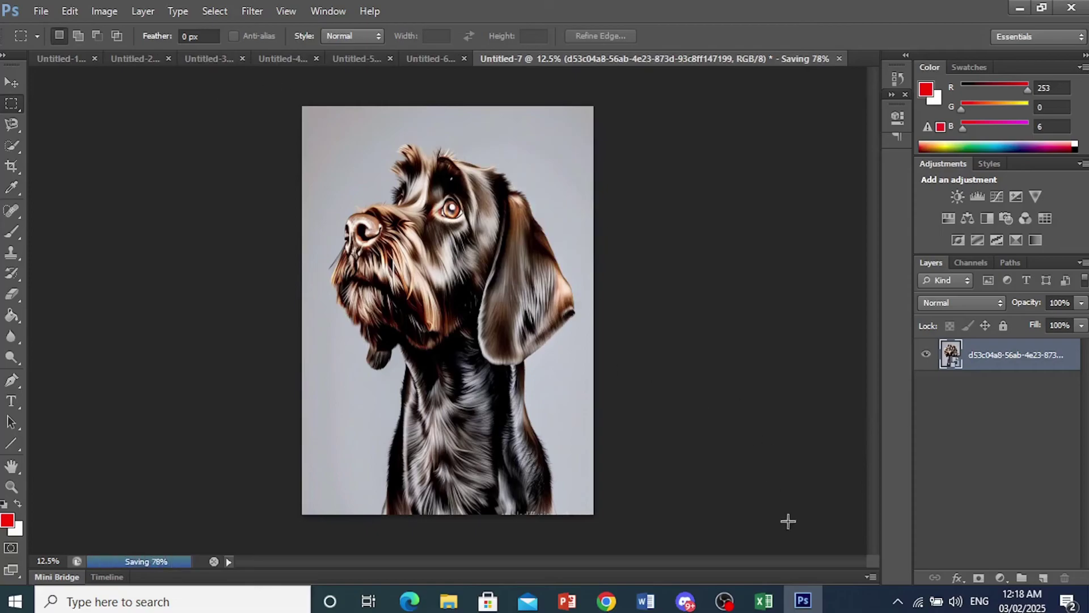
# Drag doggo.png from the Pictures folder onto the Displate uploader drop zone.
pyautogui.click(803, 596)
pyautogui.click(127, 17)
pyautogui.moveTo(232, 190)
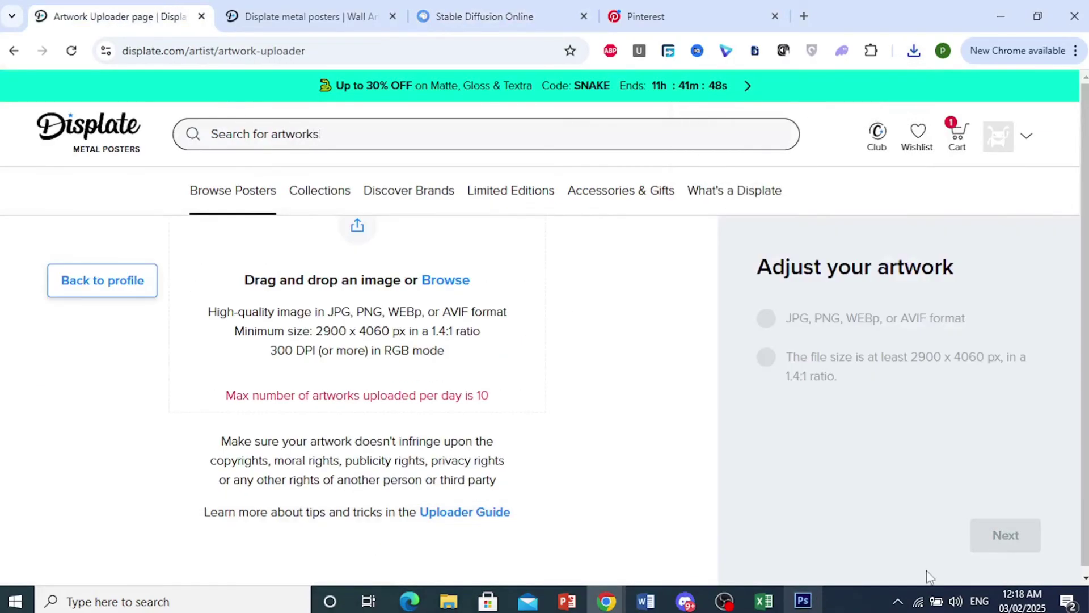
pyautogui.click(817, 595)
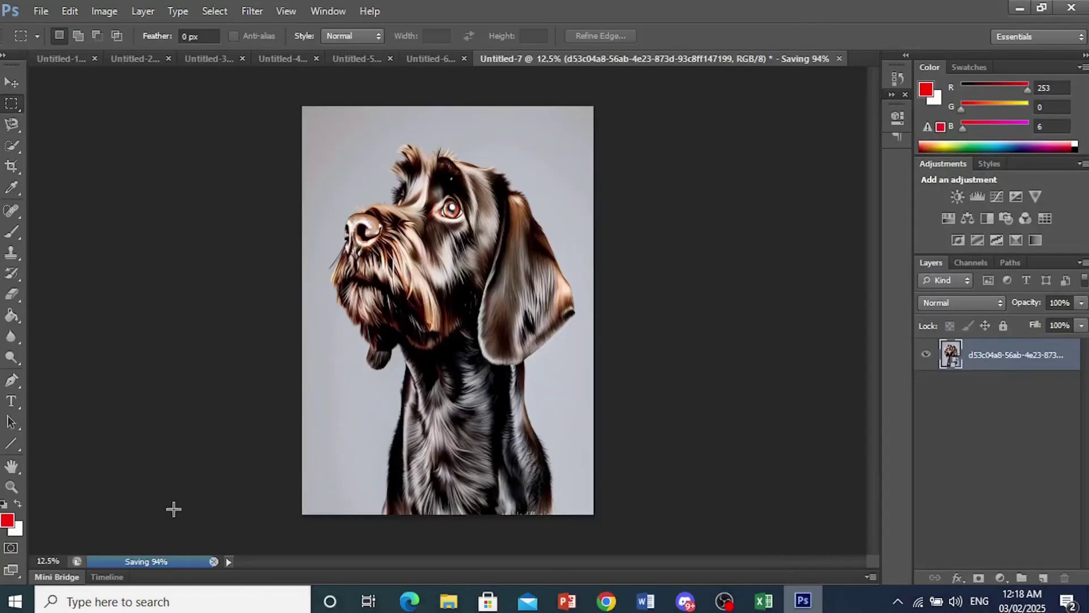
pyautogui.click(813, 600)
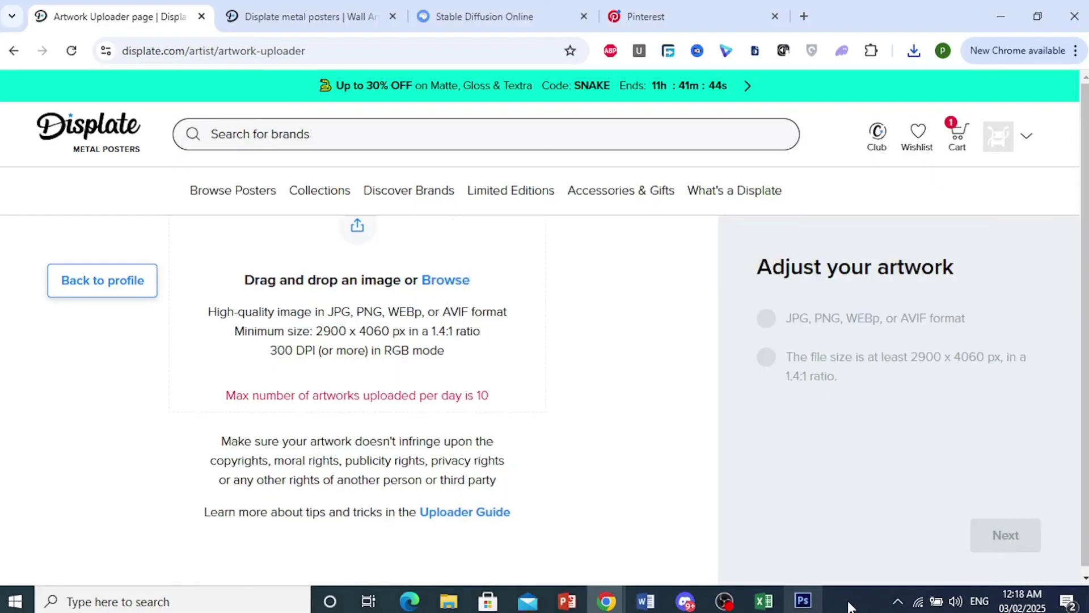
pyautogui.hotkey('alt', 'Tab')
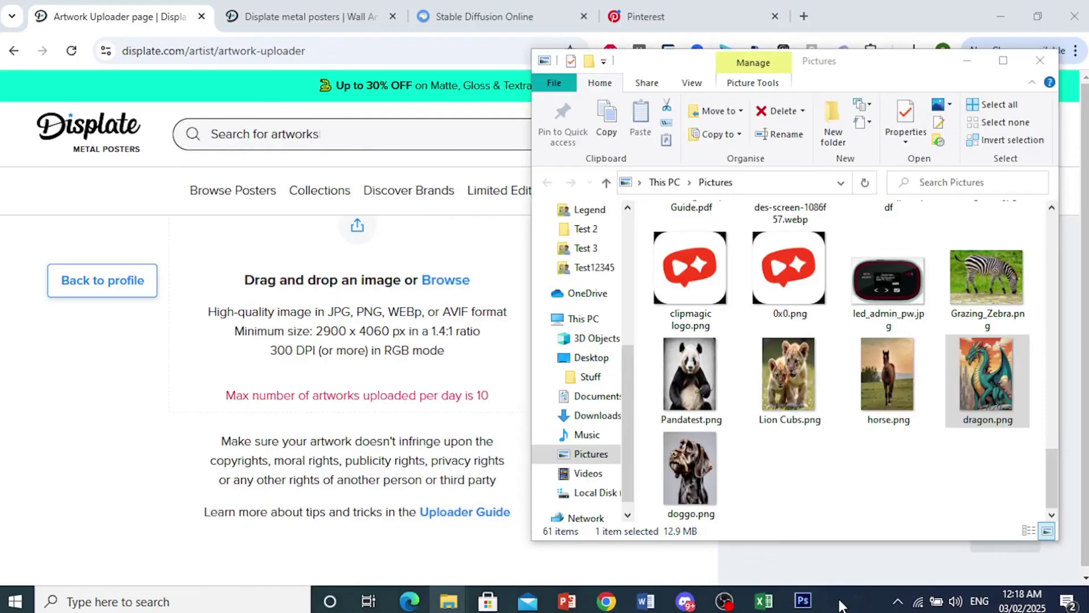
pyautogui.click(710, 488)
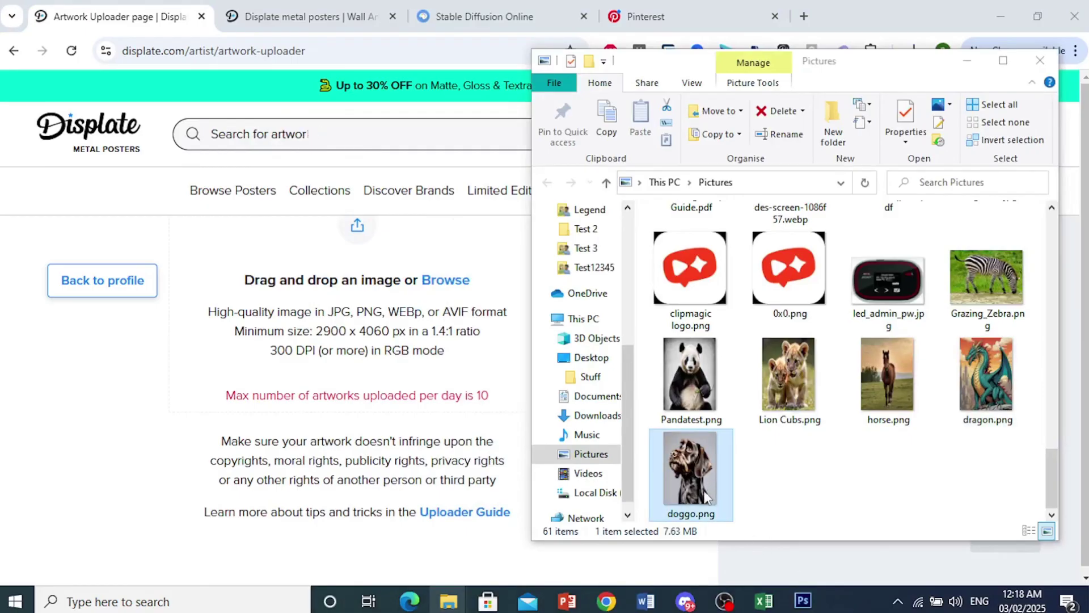
pyautogui.moveTo(705, 494); pyautogui.dragTo(375, 340)
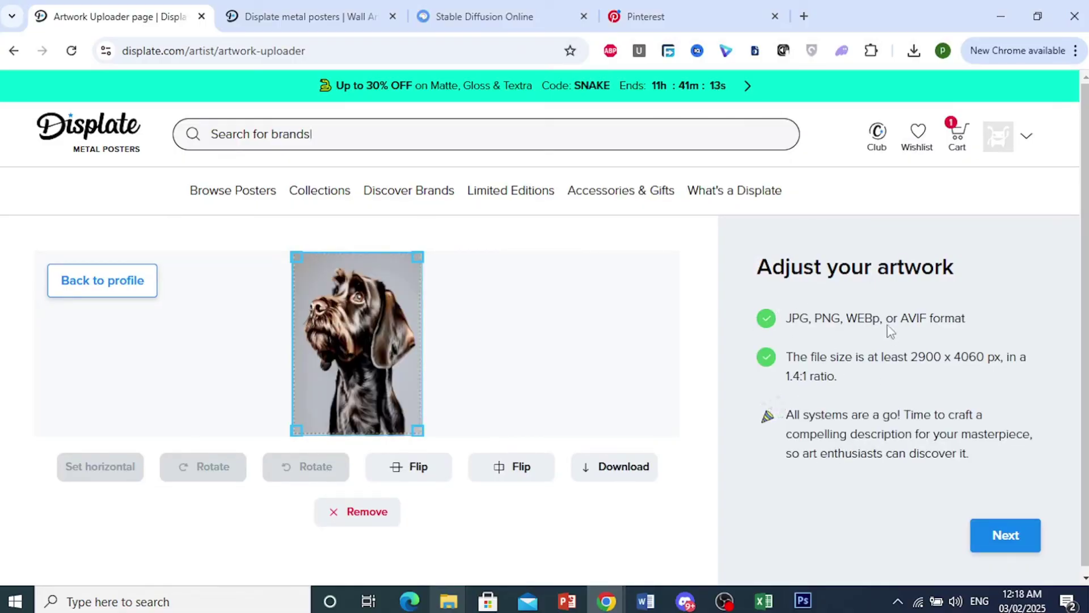
# Verify the "All systems are a go" message and the green format and size ticks.
pyautogui.moveTo(786, 317); pyautogui.dragTo(823, 361)
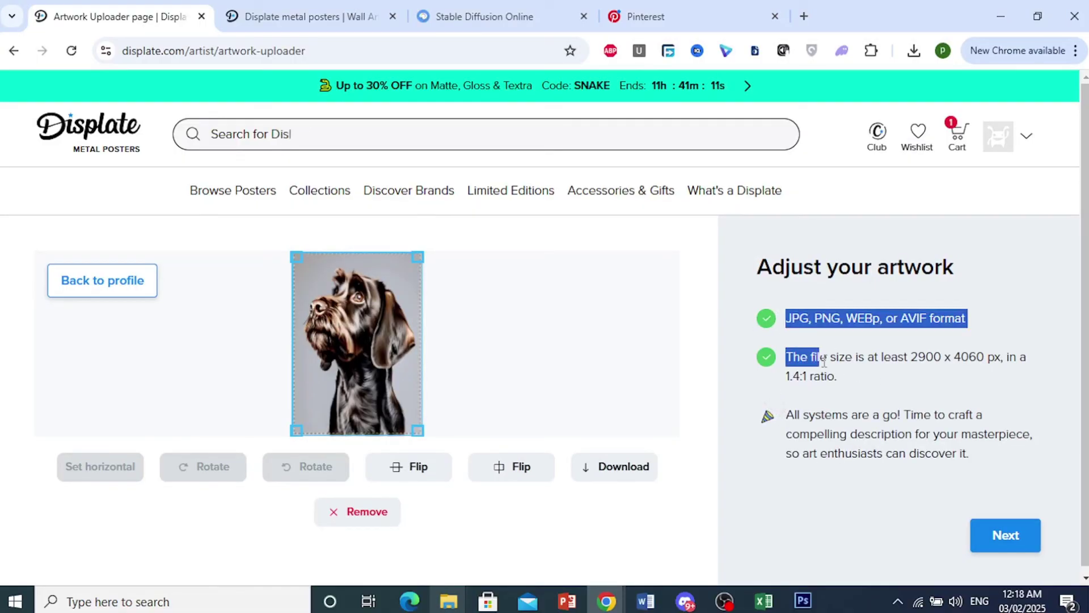
pyautogui.click(838, 377)
pyautogui.click(607, 600)
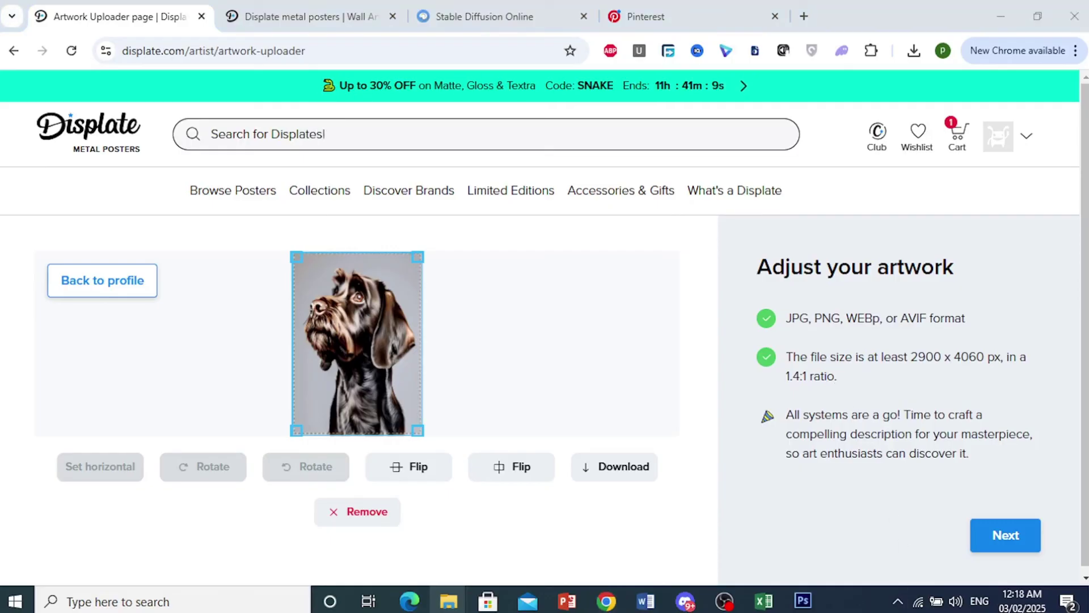